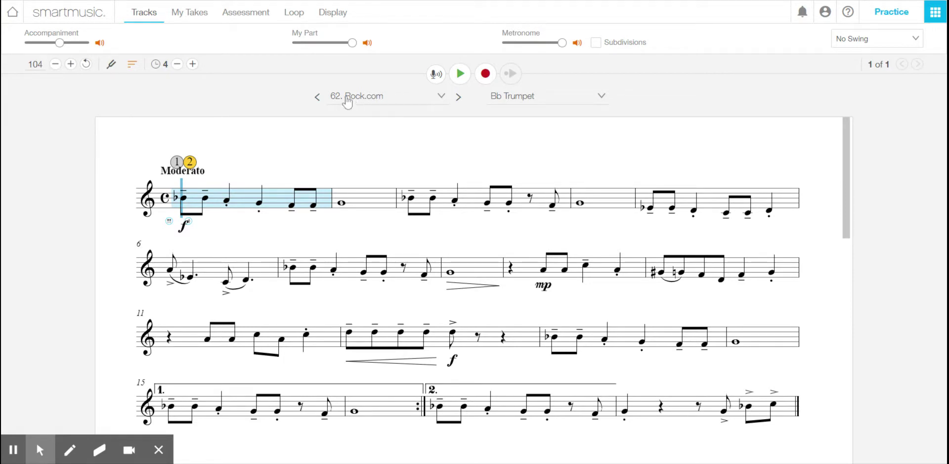
Step: Browse the list of pieces and keep 62. Rock.com selected
left_click(437, 98)
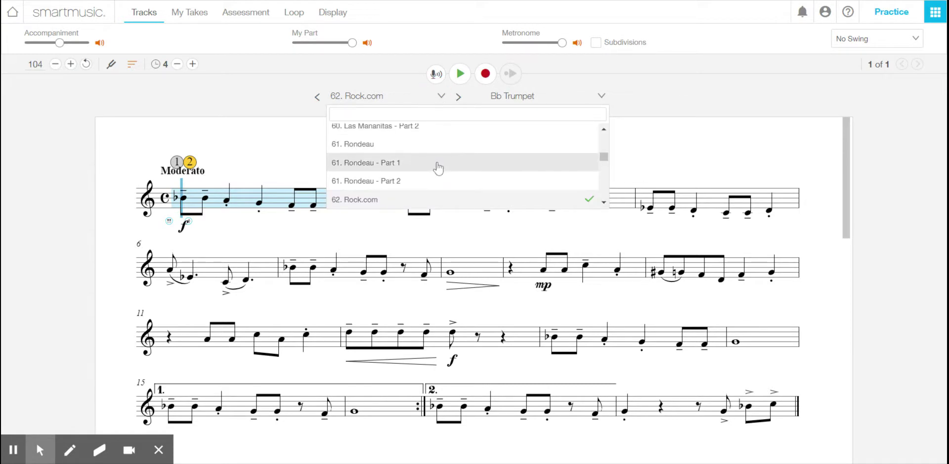
scroll(437, 168, "down", 10)
scroll(437, 168, "down", 20)
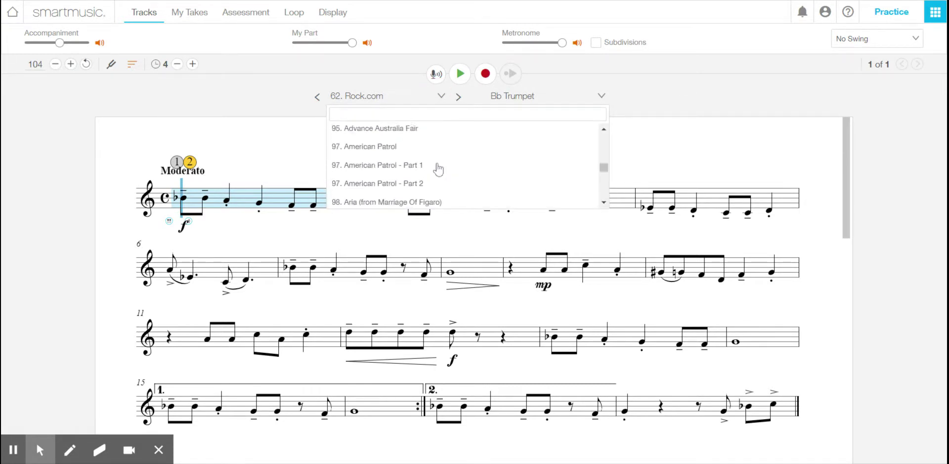
scroll(425, 166, "up", 17)
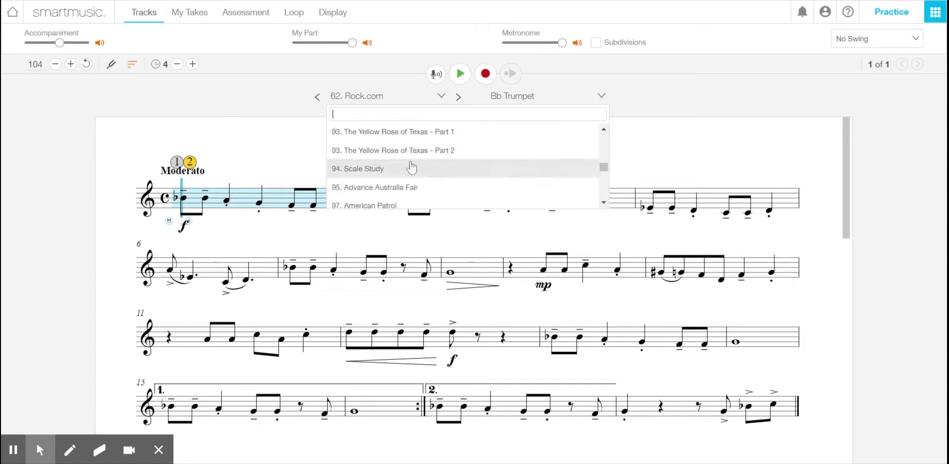
left_click(265, 152)
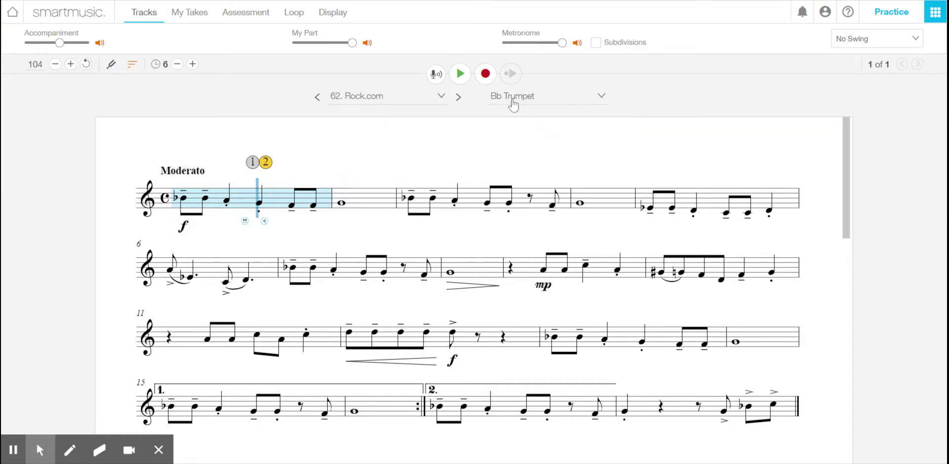
Step: Check the instrument choices, keep Bb Trumpet, and move the start point to measure 1
left_click(599, 106)
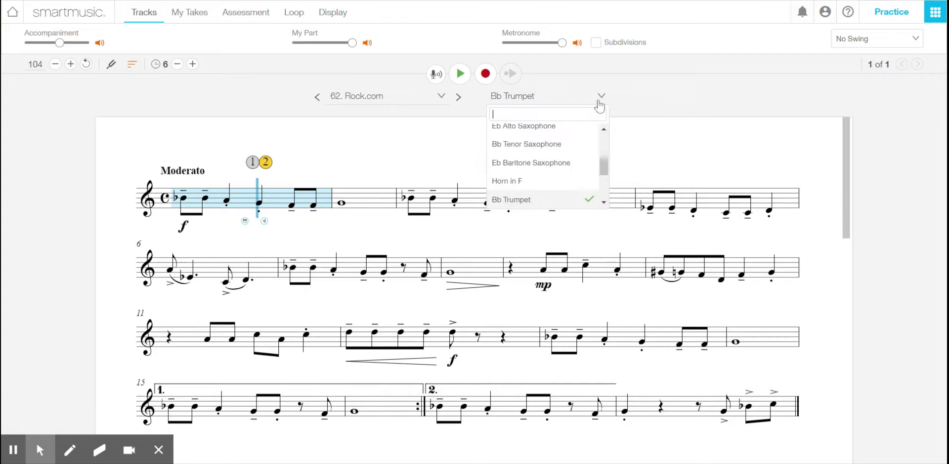
scroll(558, 171, "up", 10)
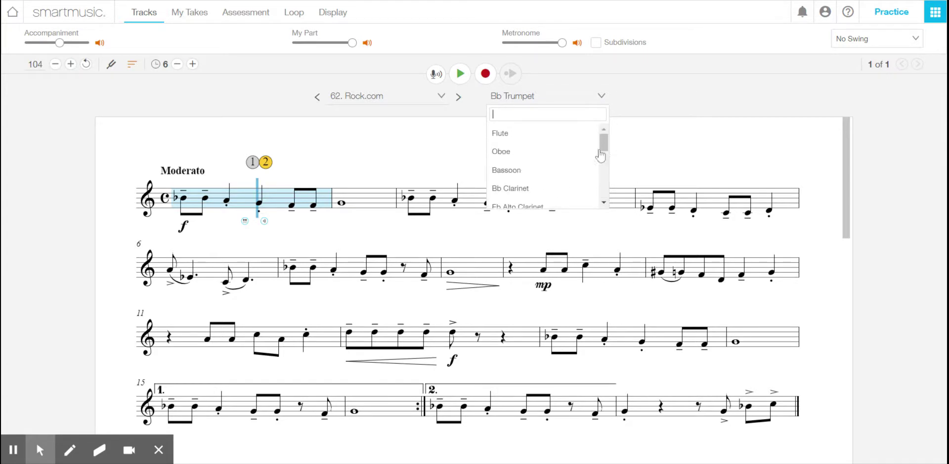
left_click(723, 156)
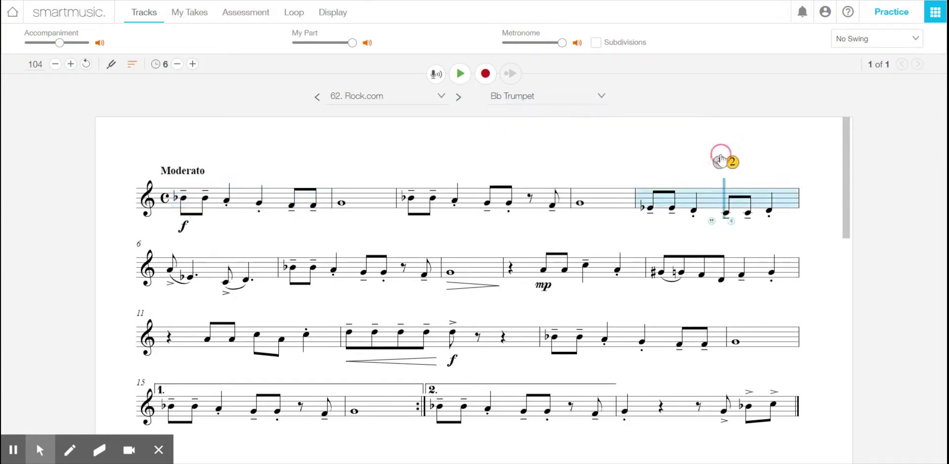
left_click(181, 192)
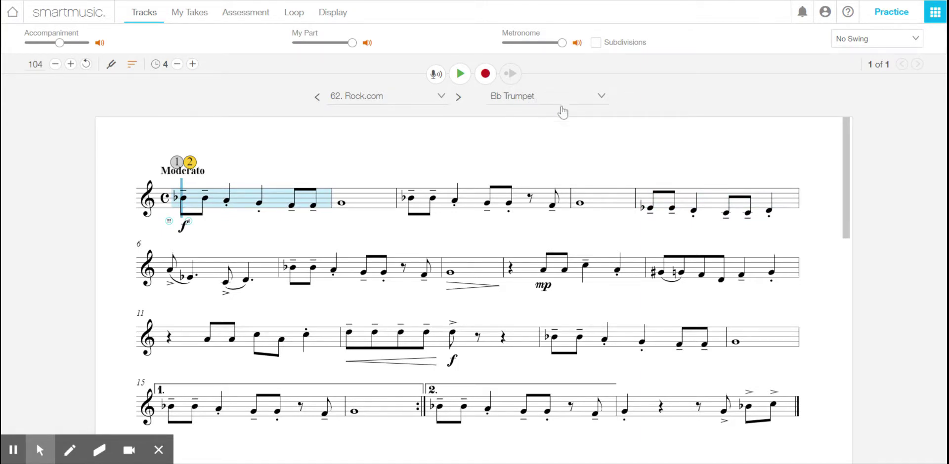
left_click(590, 102)
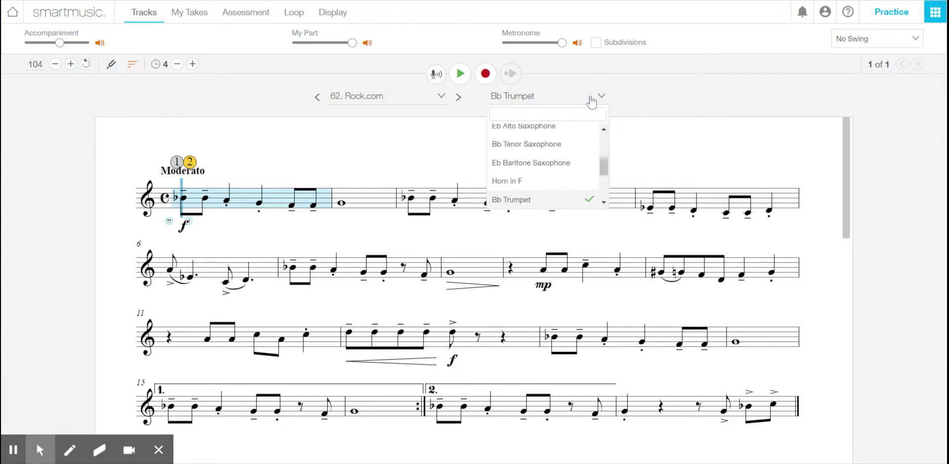
Step: Keep Bb Trumpet, turn the Accompaniment slider down, mute it, and lower My Part slightly
left_click(685, 105)
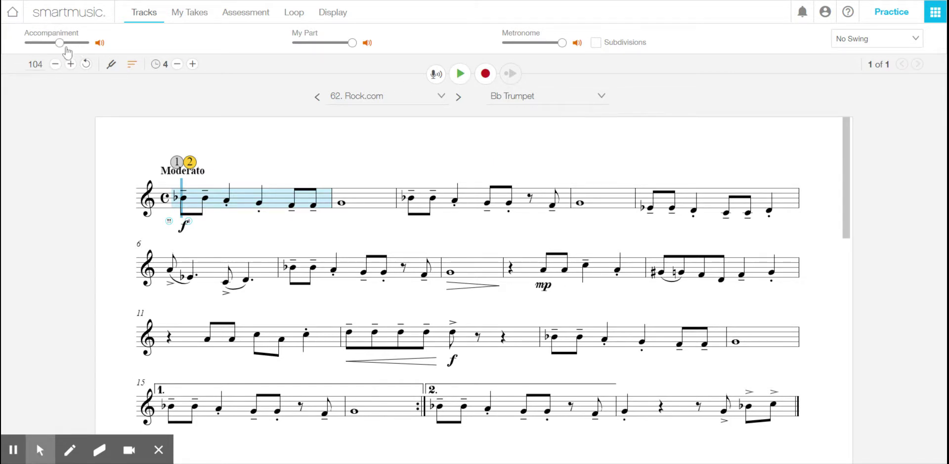
mouse_move(61, 44)
left_mouse_down()
mouse_move(48, 44)
mouse_move(58, 43)
left_mouse_up()
left_click(48, 43)
left_click(55, 44)
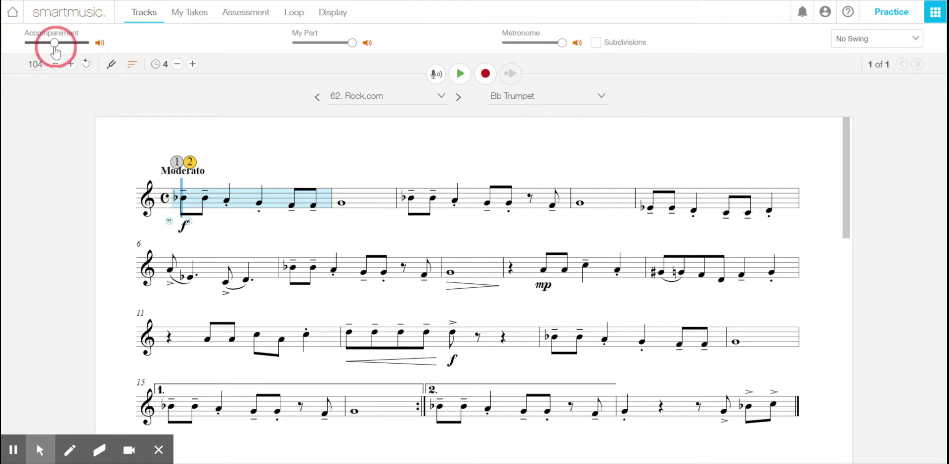
left_click_drag(55, 47, 49, 45)
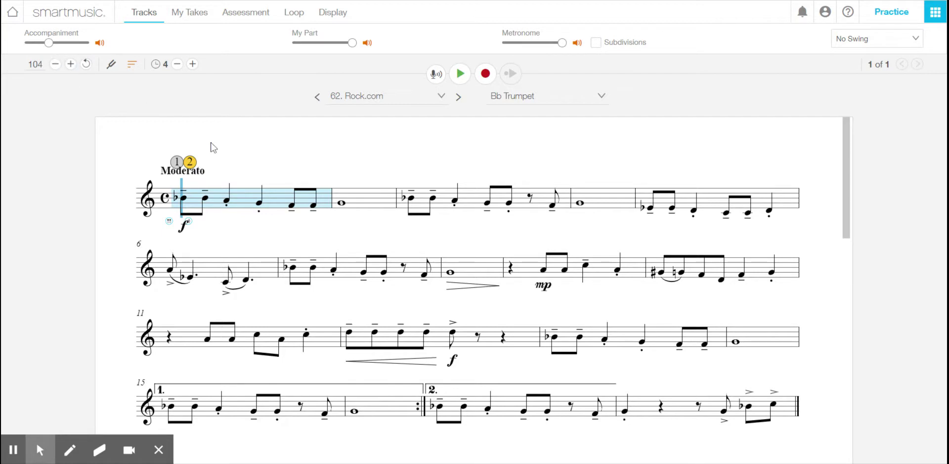
left_click(99, 44)
left_click_drag(352, 43, 343, 43)
Step: Play the opening while fine-tuning My Part volume, then stop playback
left_click(460, 74)
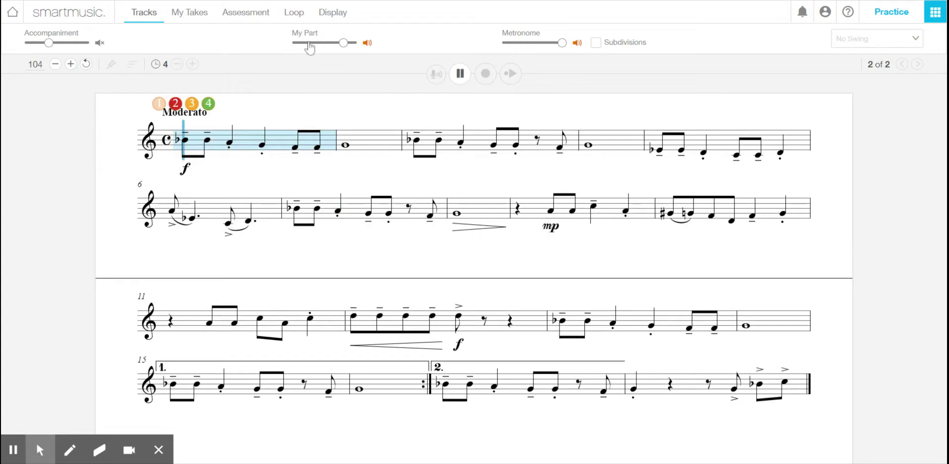
left_click(346, 44)
left_click_drag(346, 48, 350, 47)
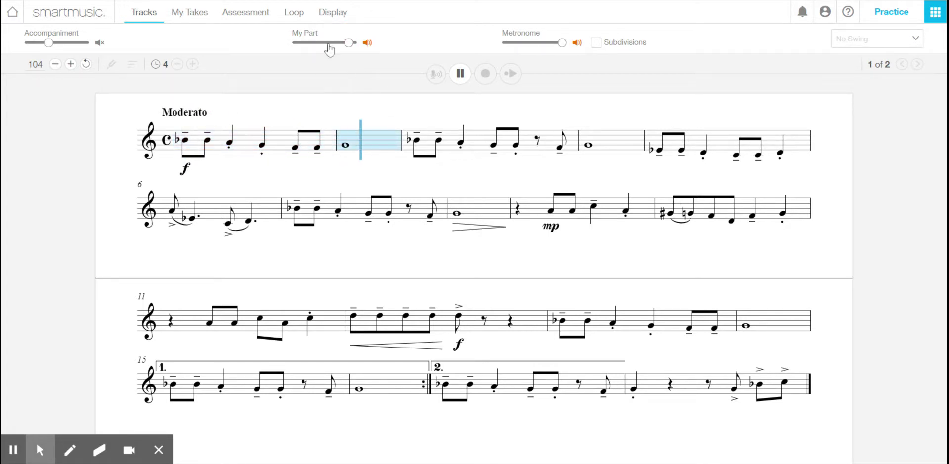
left_click(346, 43)
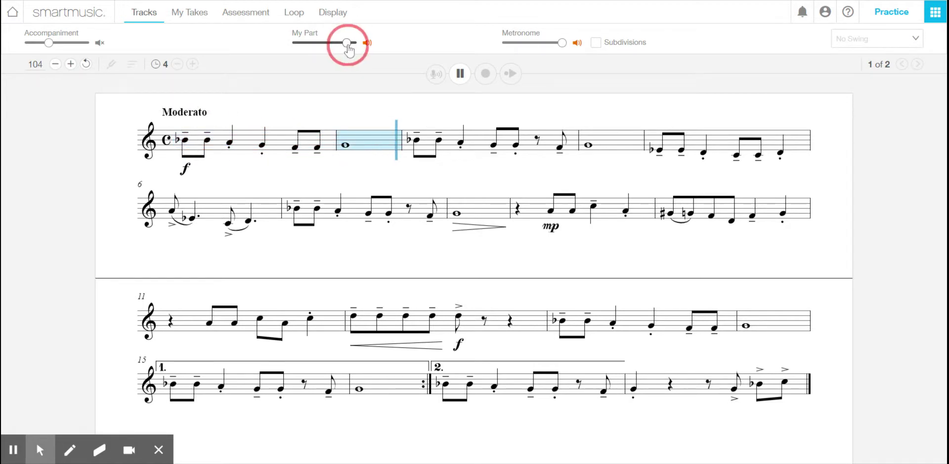
left_click(460, 74)
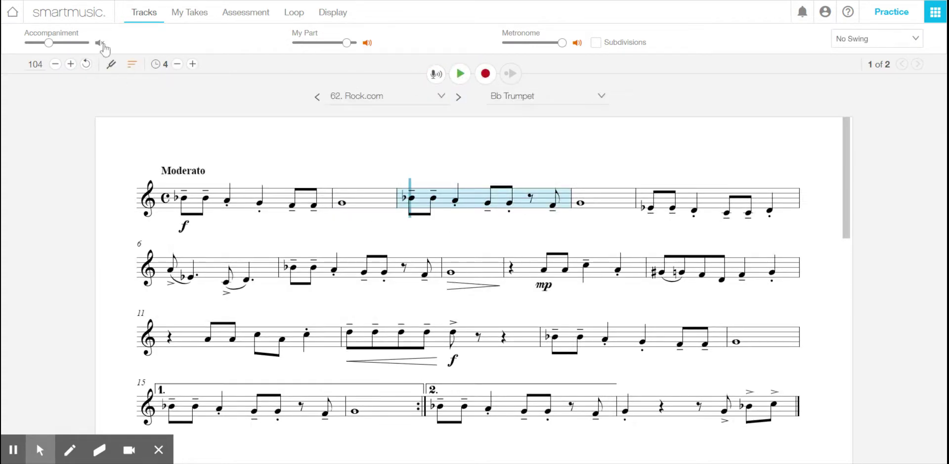
Step: Mute My Part, then raise the accompaniment volume and unmute it
left_click(368, 44)
left_click(58, 43)
left_click_drag(58, 46, 67, 45)
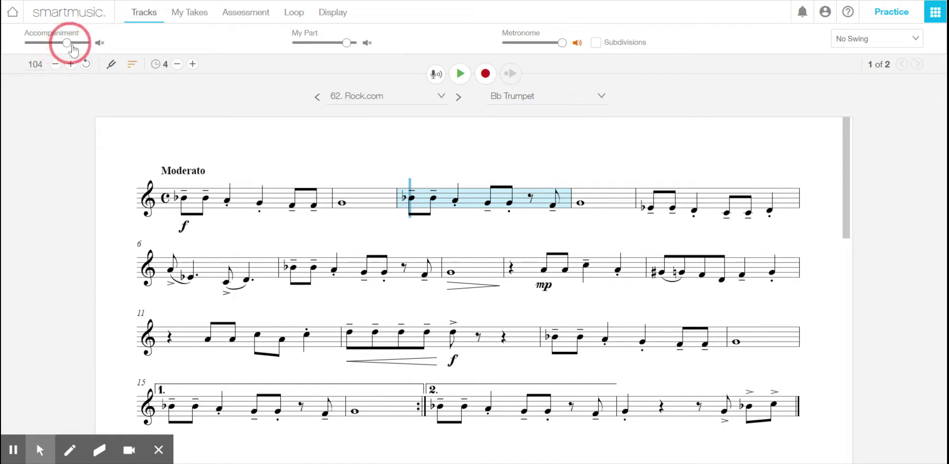
left_click(100, 43)
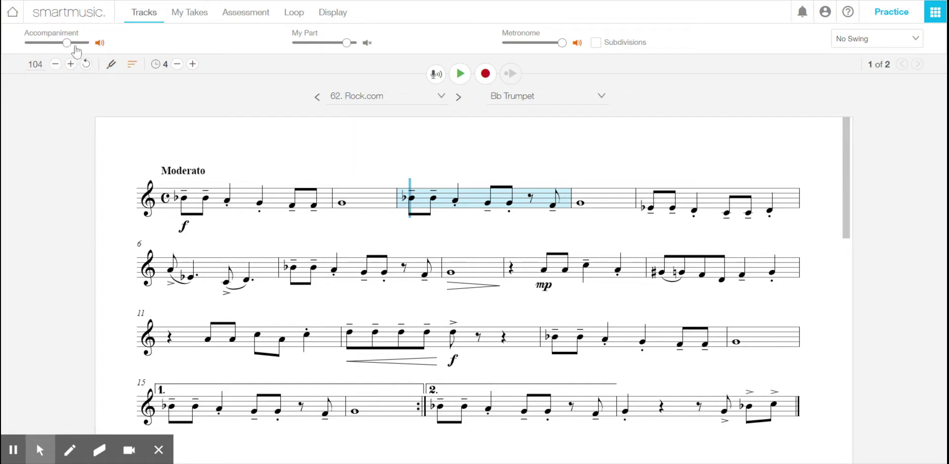
Step: Play and stop again, then unmute My Part at maximum volume
left_click(460, 74)
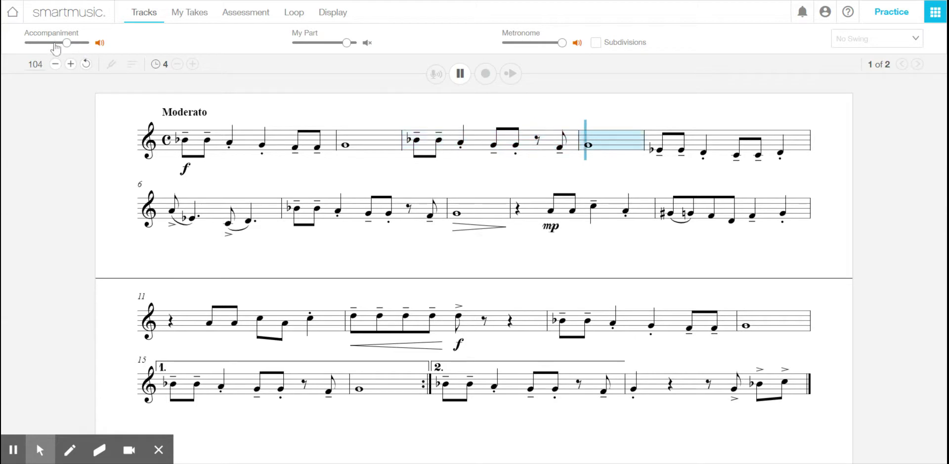
left_click(460, 74)
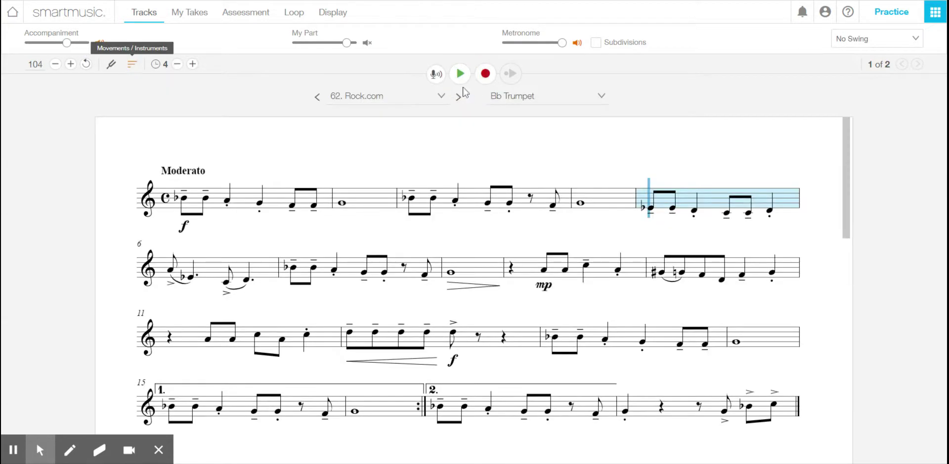
left_click(368, 43)
left_click(352, 43)
left_click(536, 43)
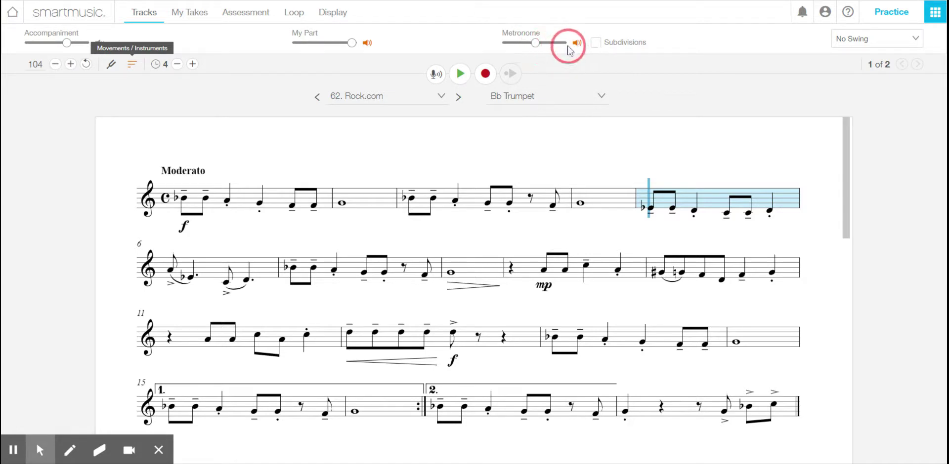
left_click_drag(535, 43, 573, 45)
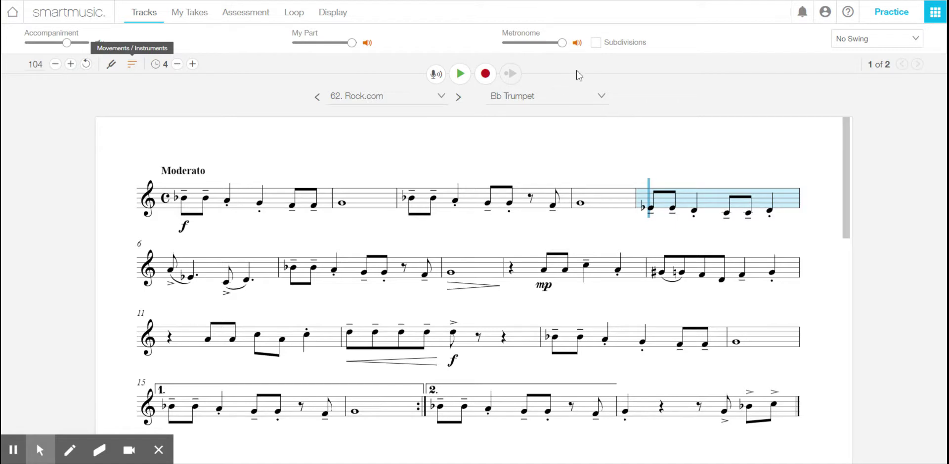
left_click(596, 44)
left_click(596, 46)
Step: Try start points at measures 7, 9 and 10, playing briefly from measure 10
left_click(368, 261)
left_click(538, 270)
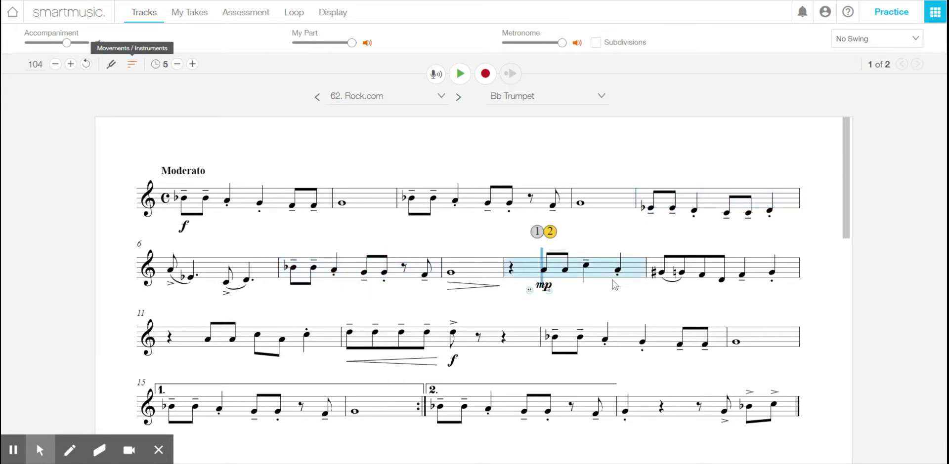
left_click(663, 277)
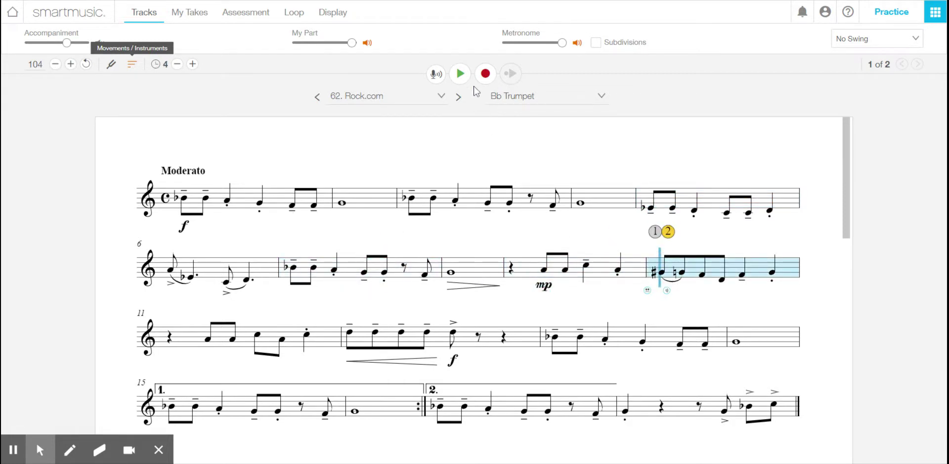
left_click(460, 75)
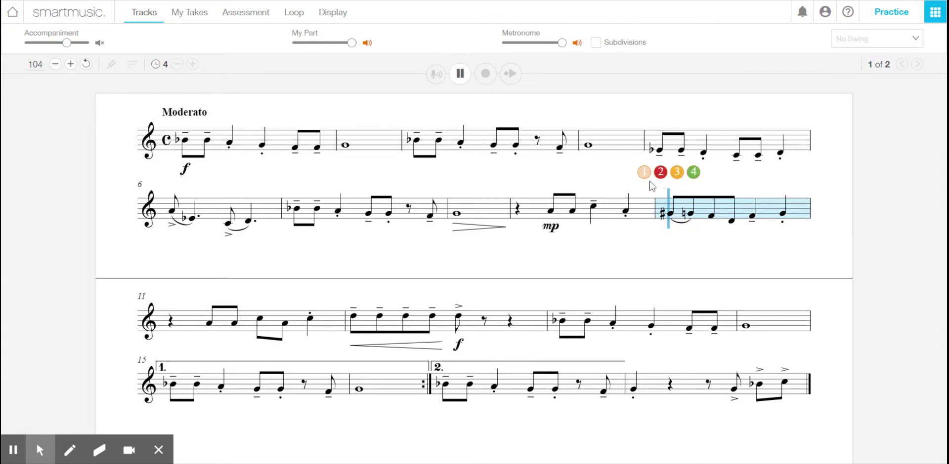
left_click(460, 75)
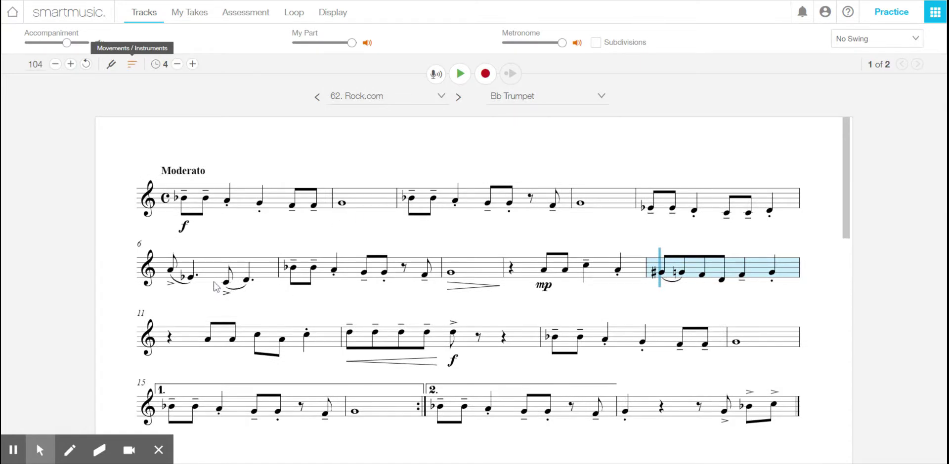
Step: Set the start point to measure 6 and play briefly from there
left_click(168, 277)
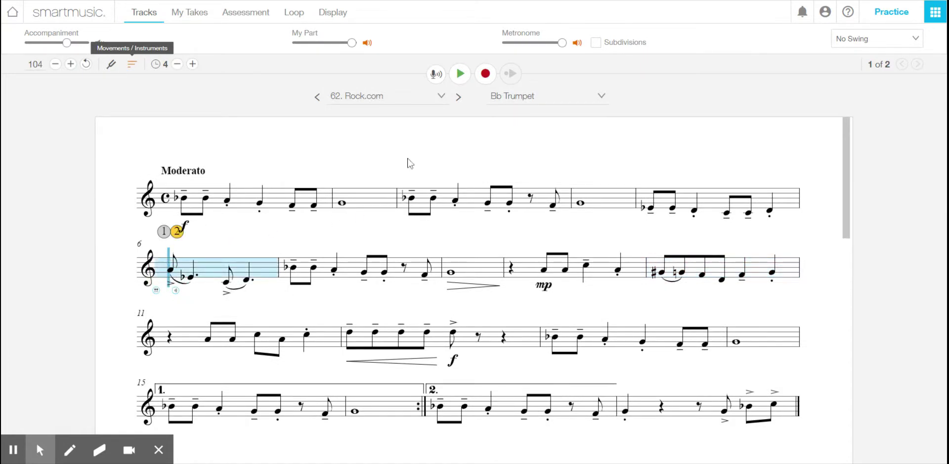
left_click(460, 75)
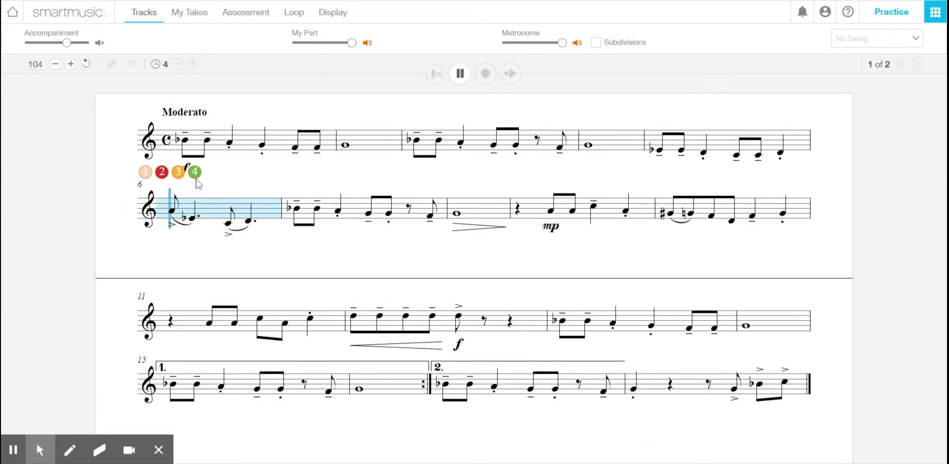
left_click(460, 74)
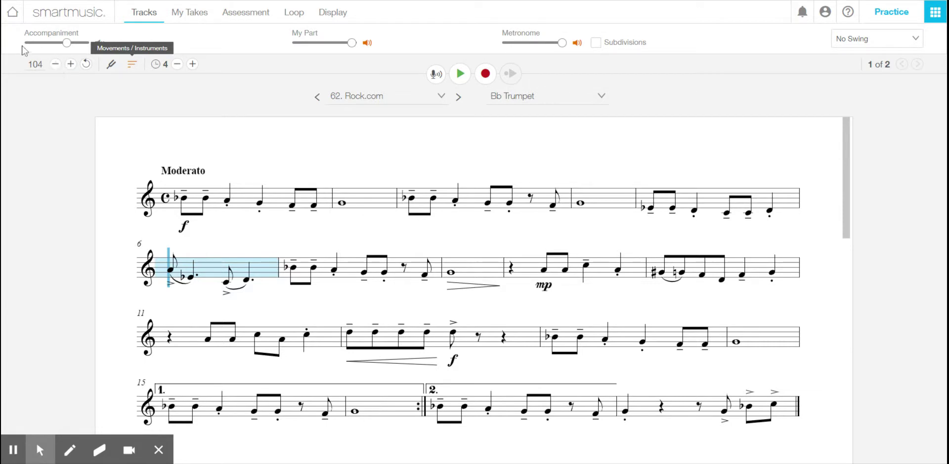
Step: Lower the tempo step by step down to 81
left_click(56, 64)
left_click(55, 64)
left_click(55, 64)
left_click(56, 64)
left_click(56, 63)
left_click(55, 64)
left_click(55, 64)
Step: Try playback from measures 11 and 14, then stop
left_click(168, 341)
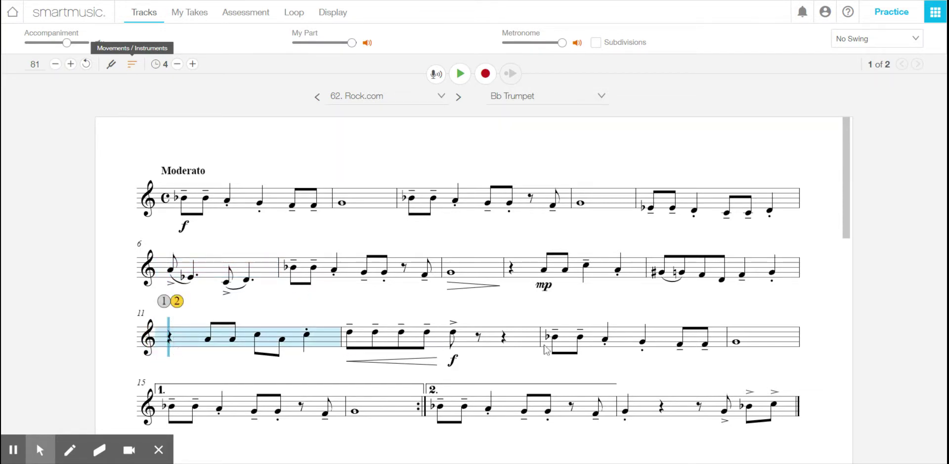
left_click(559, 337)
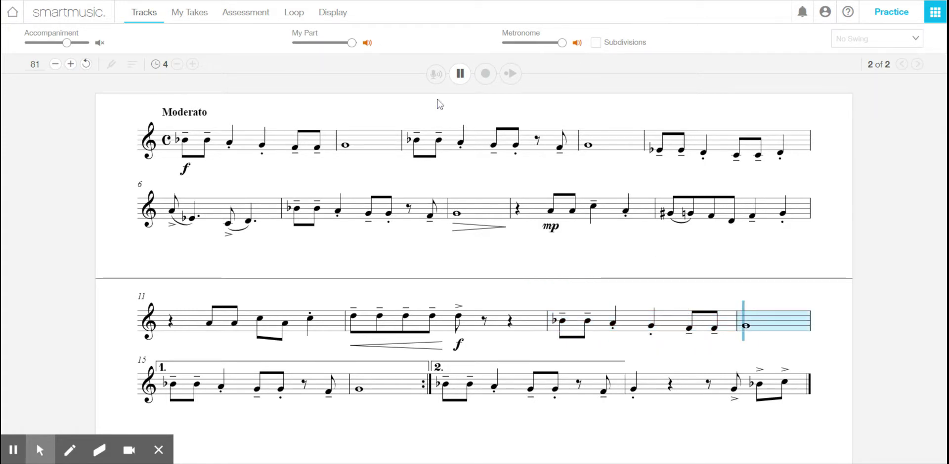
left_click(462, 75)
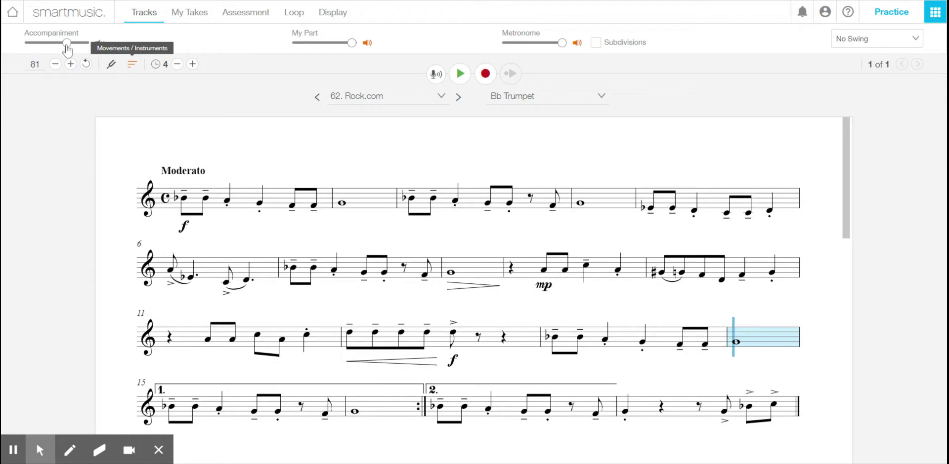
Step: Raise the accompaniment volume slightly and set the start back to measure 6
left_click(73, 43)
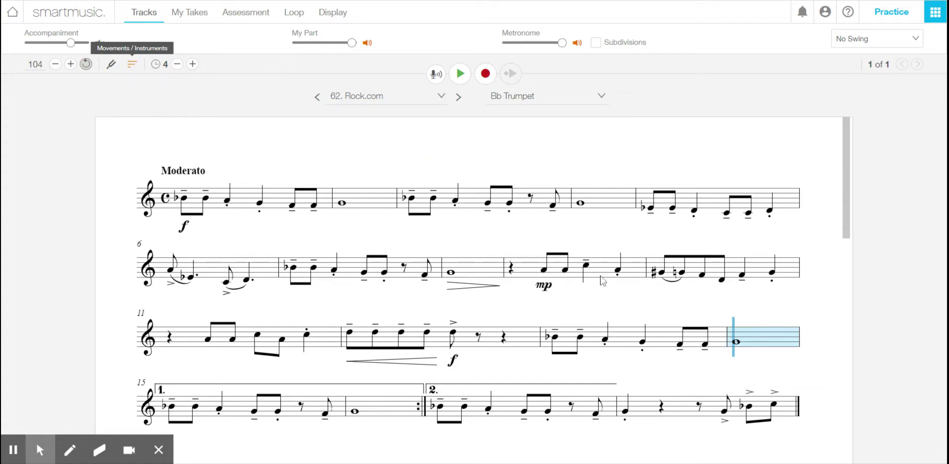
scroll(600, 336, "down", 3)
scroll(275, 263, "up", 2)
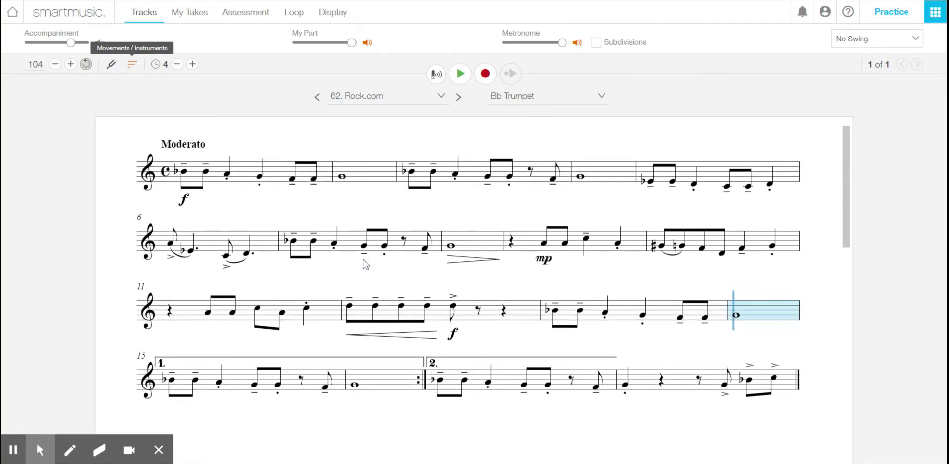
left_click(173, 247)
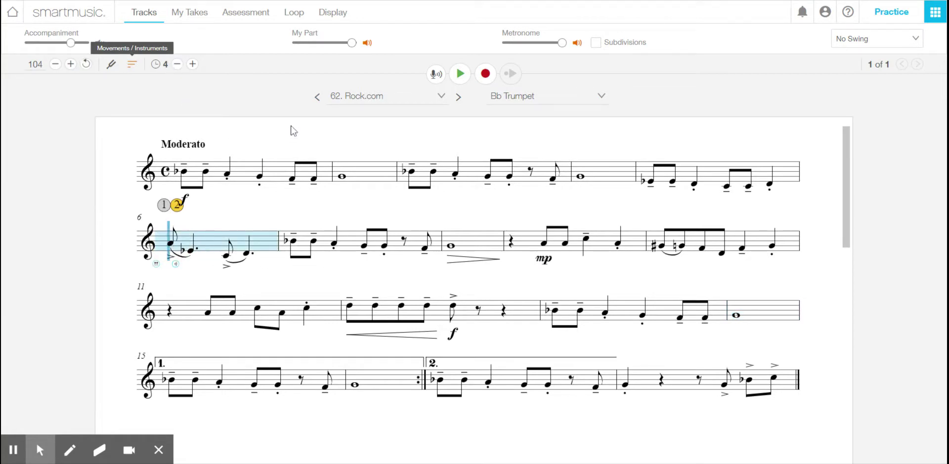
Step: Set a loop from measure 6 through measure 8
left_click(298, 19)
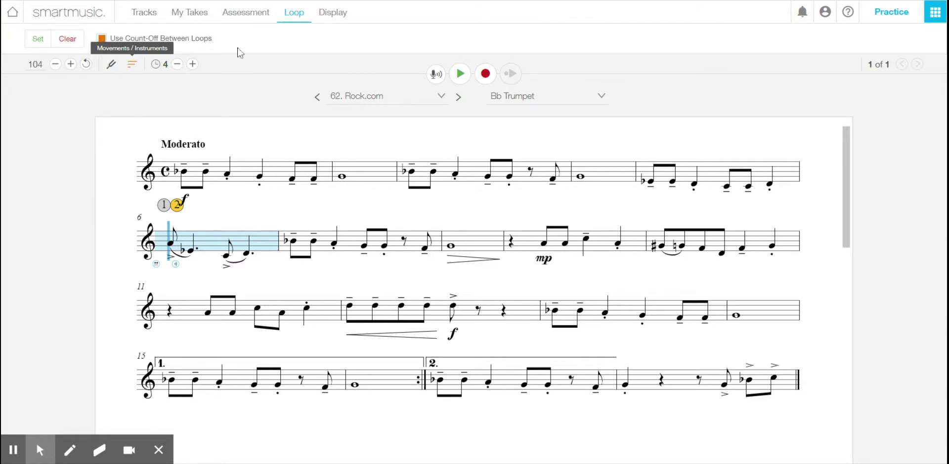
left_click(38, 39)
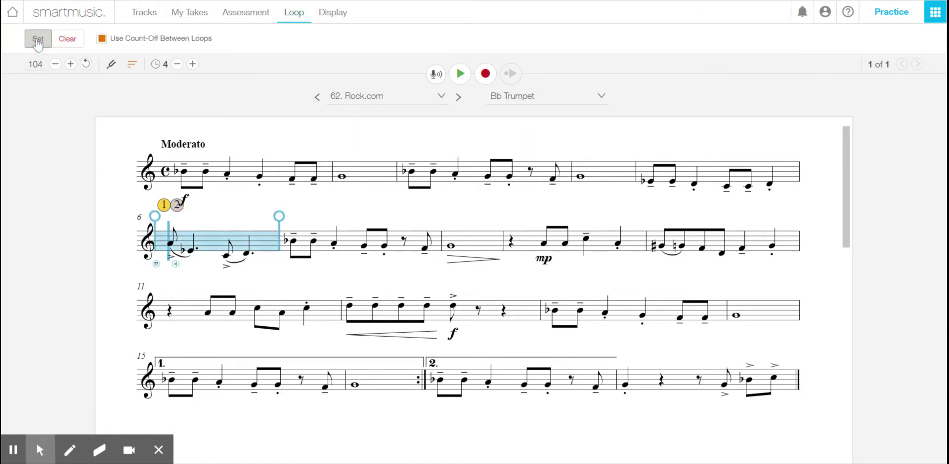
left_click_drag(280, 223, 503, 238)
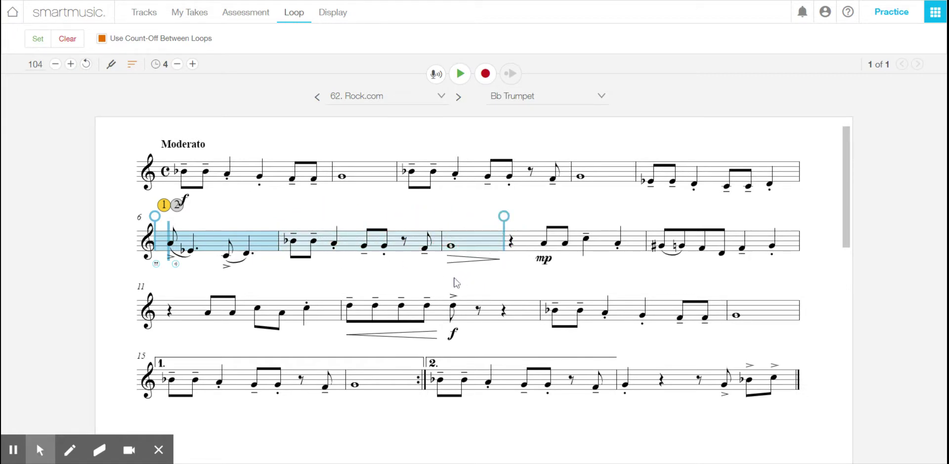
Step: Nudge the tempo down slightly and play the looped measures
left_click(56, 64)
left_click(56, 64)
left_click(56, 64)
left_click(459, 74)
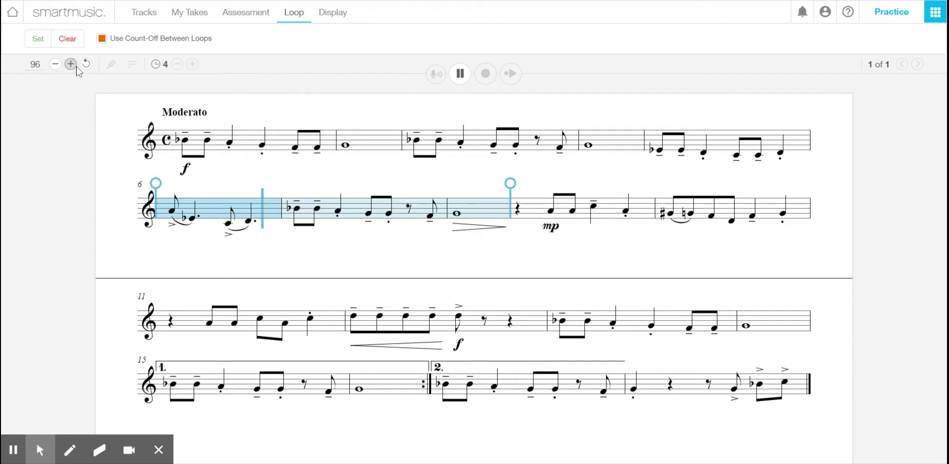
Step: Lower the tempo to 81 while the measures 6–8 loop plays, then pause
left_click(55, 64)
left_click(55, 64)
left_click(55, 65)
double_click(54, 65)
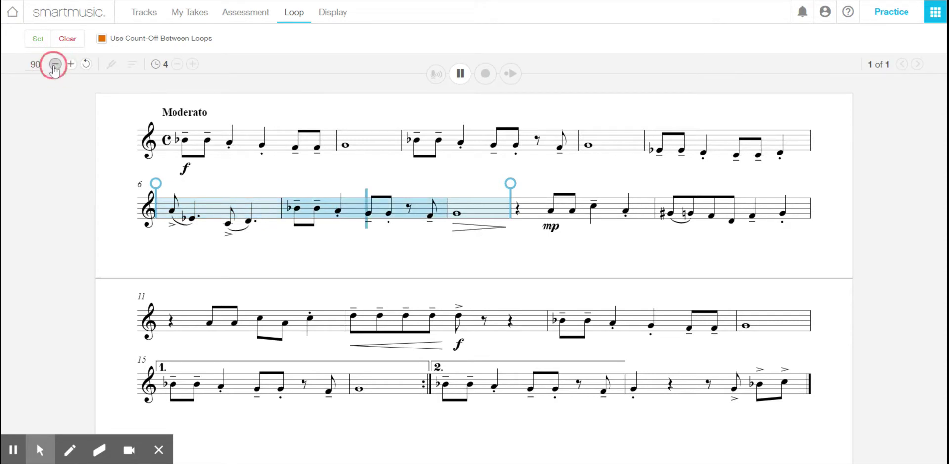
double_click(55, 65)
left_click(54, 64)
double_click(55, 65)
double_click(56, 67)
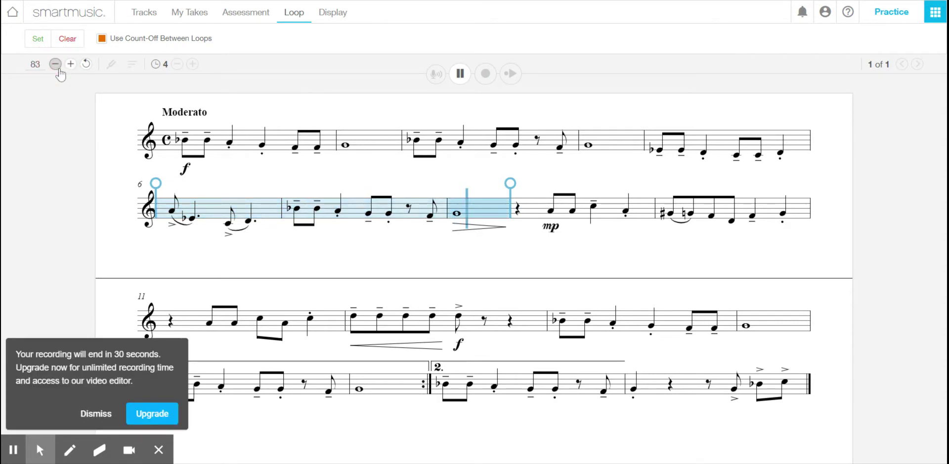
double_click(56, 65)
left_click(56, 64)
left_click(94, 415)
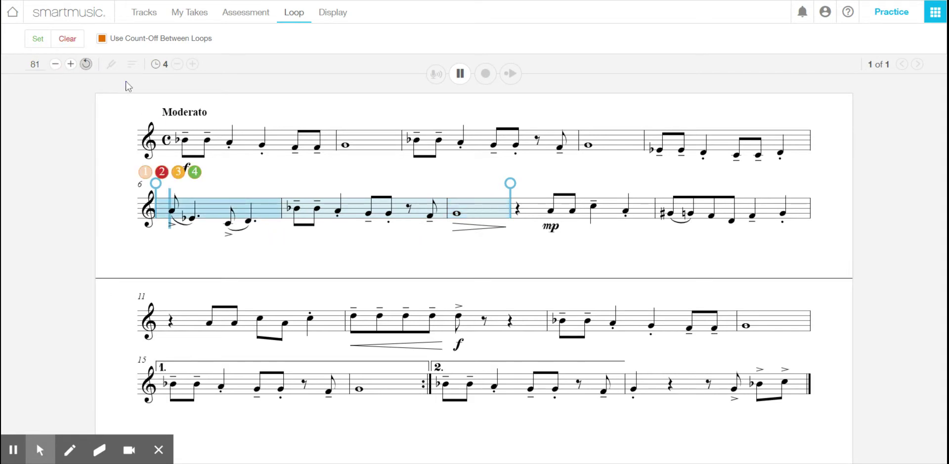
left_click(461, 78)
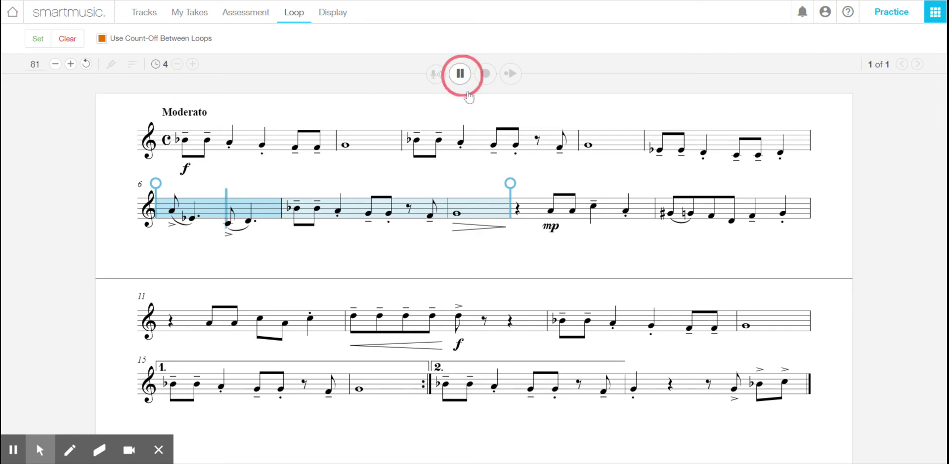